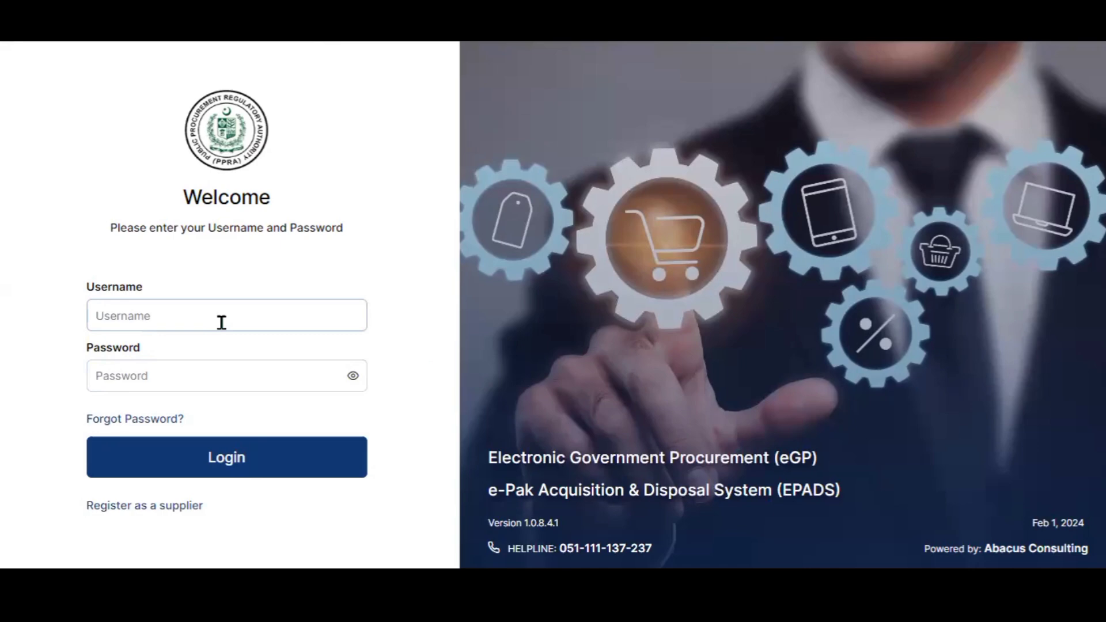
# Log in with the username wktraders and the account password, choosing the Federal Public Procurment Regulatory Authority office.
pyautogui.click(221, 323)
pyautogui.write('wkta')
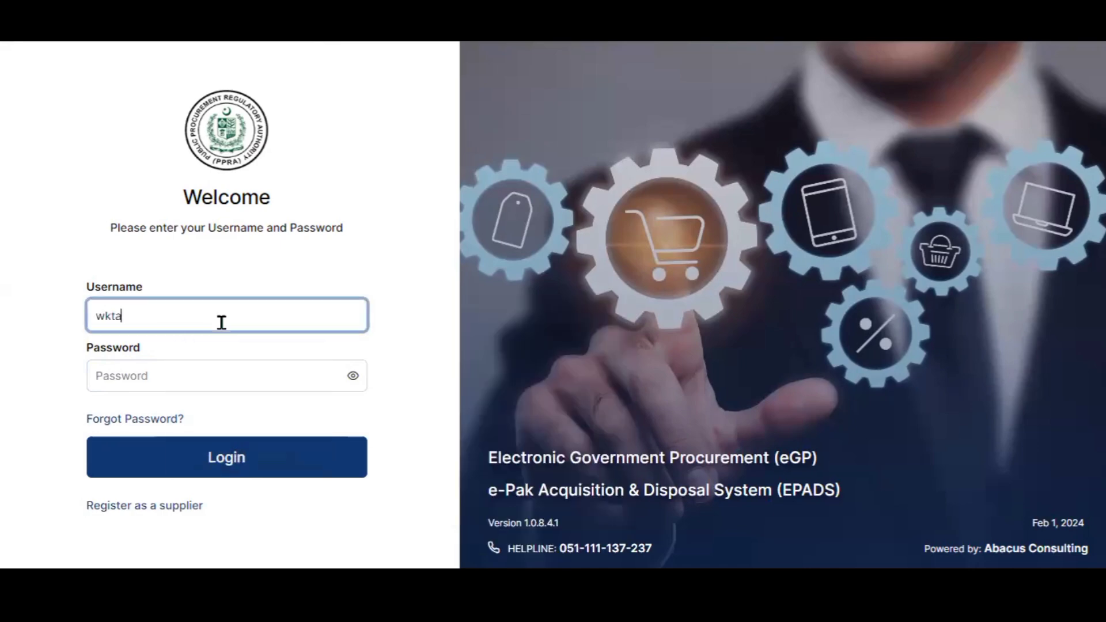
pyautogui.write('ders')
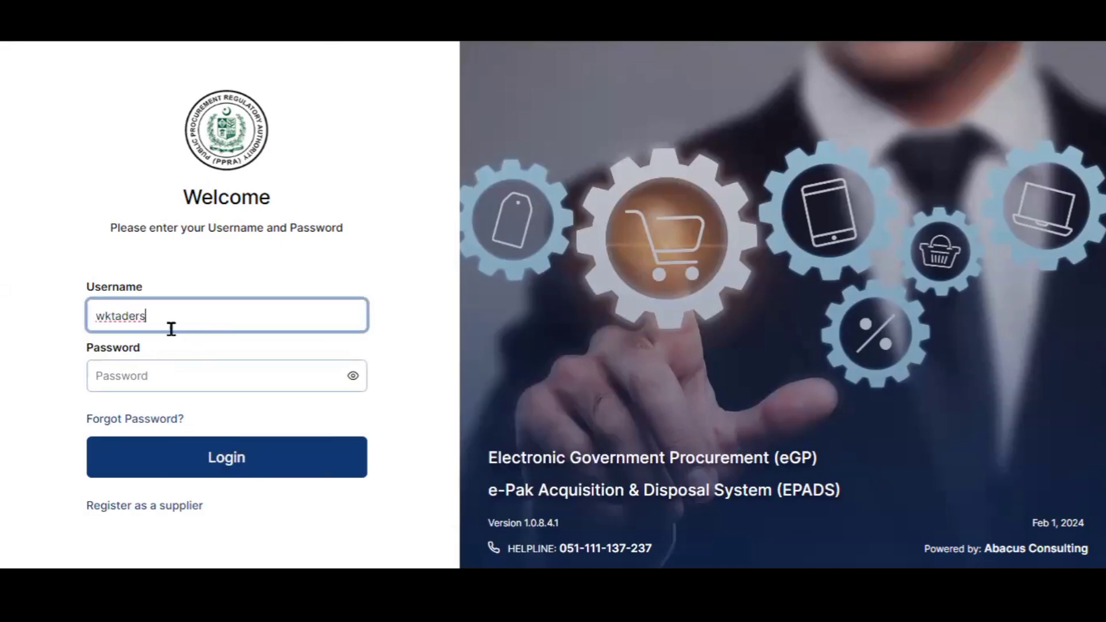
pyautogui.press('BackSpace')
pyautogui.press('BackSpace')
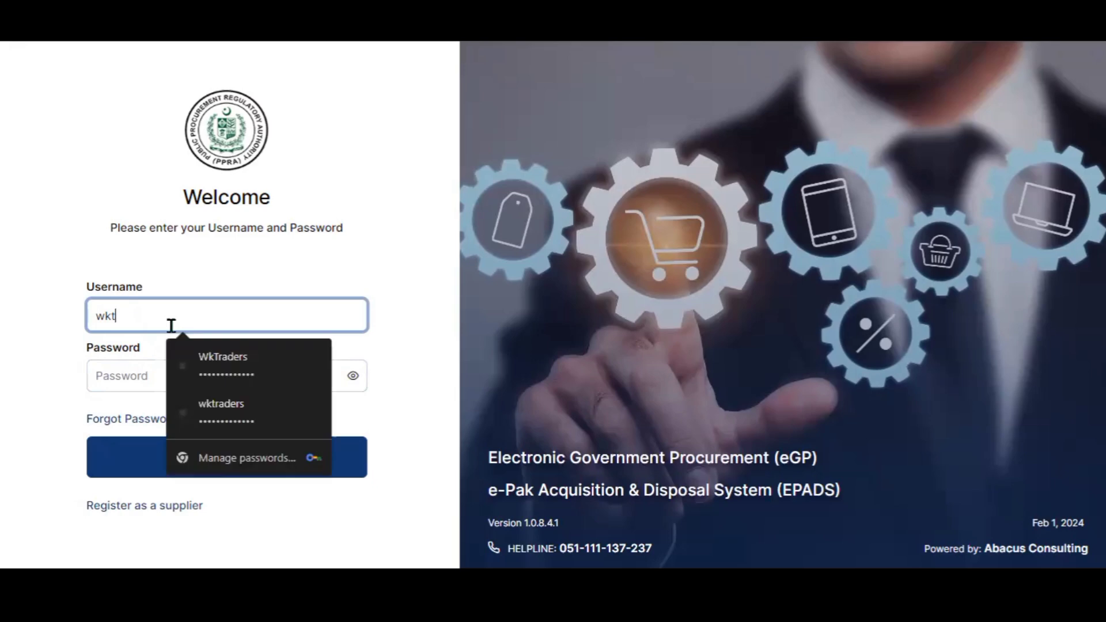
pyautogui.write('raders')
pyautogui.click(158, 367)
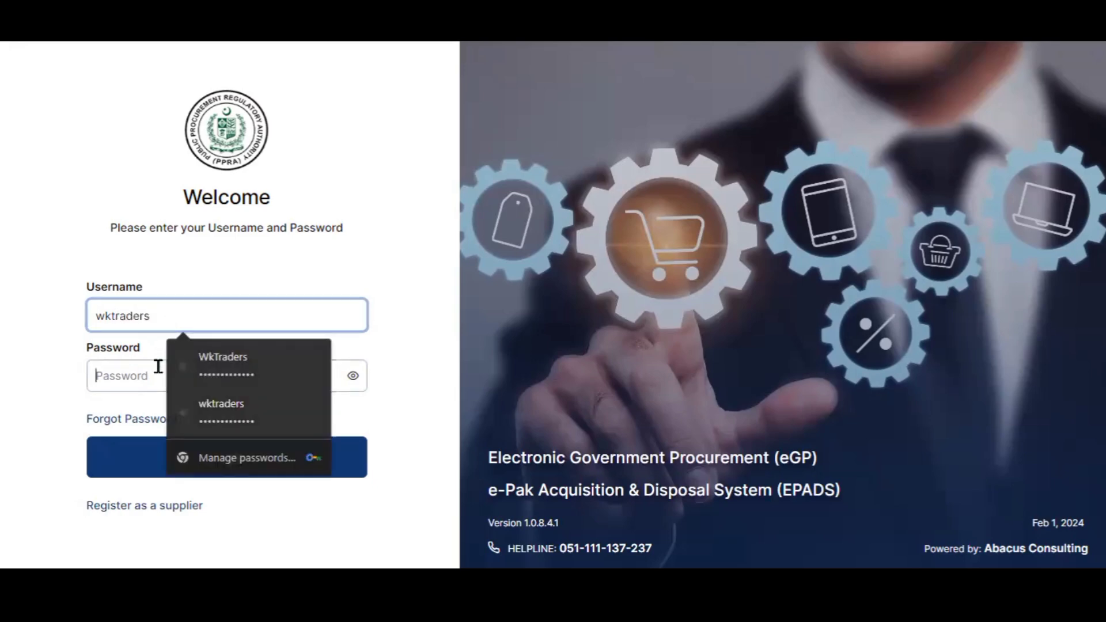
pyautogui.write('*')
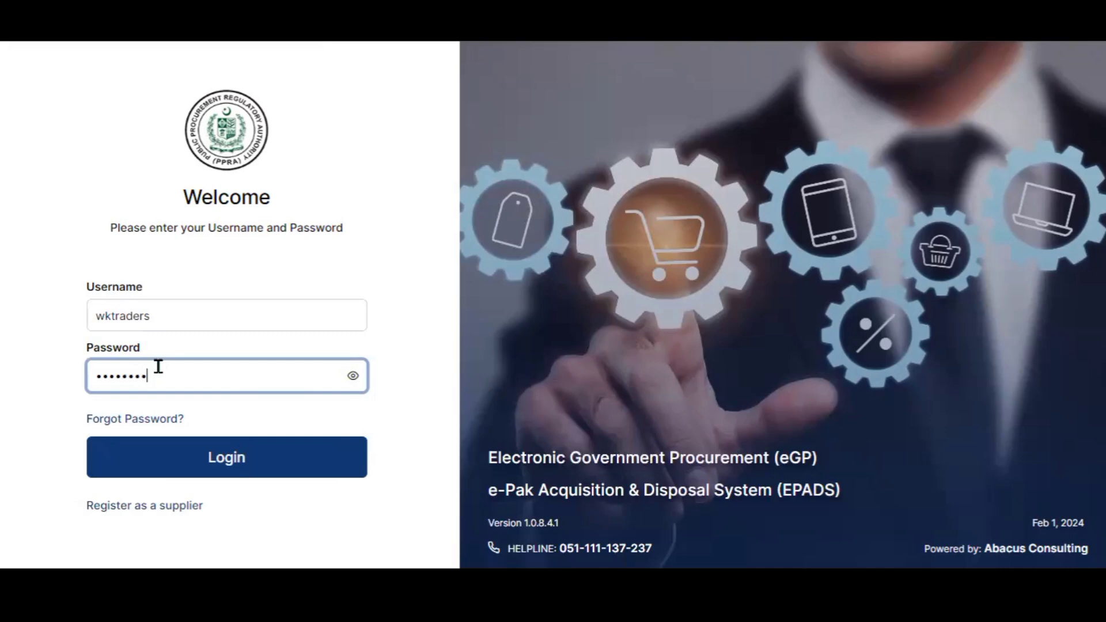
pyautogui.press('Return')
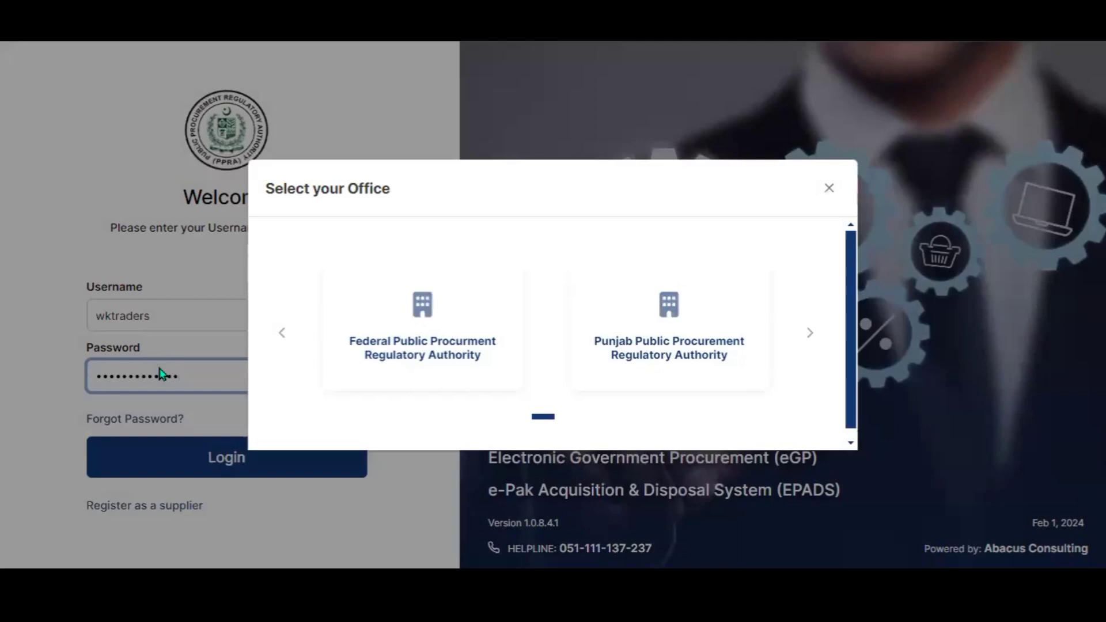
pyautogui.click(410, 373)
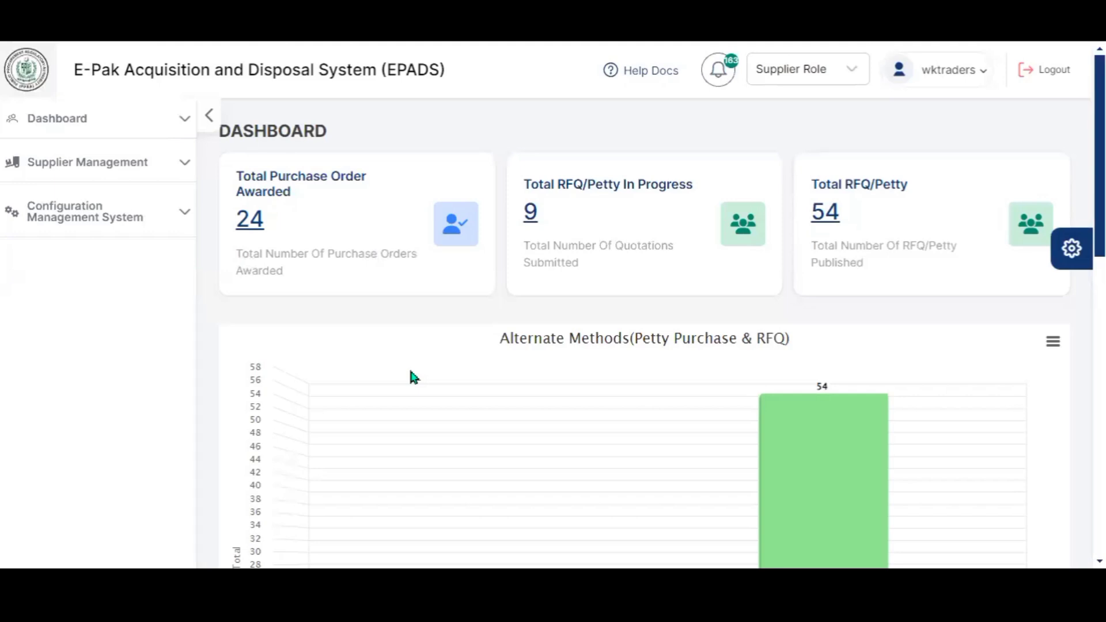
# Open the Petty Purchase quote request for Procurement For Furniture from the supplier's Petty/RFQ tenders.
pyautogui.click(163, 167)
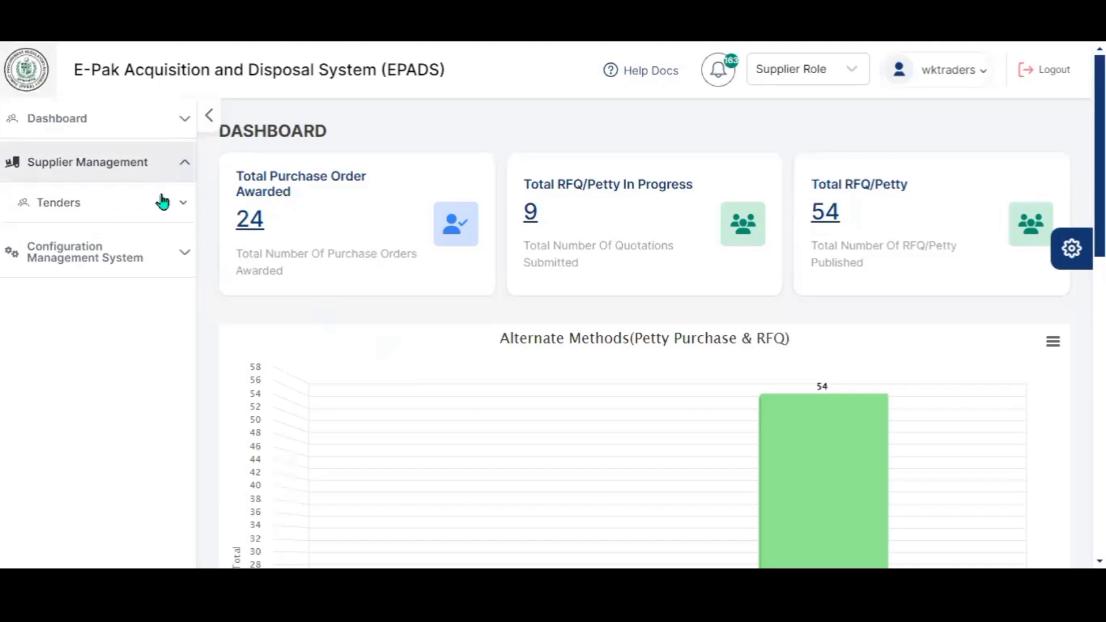
pyautogui.click(161, 212)
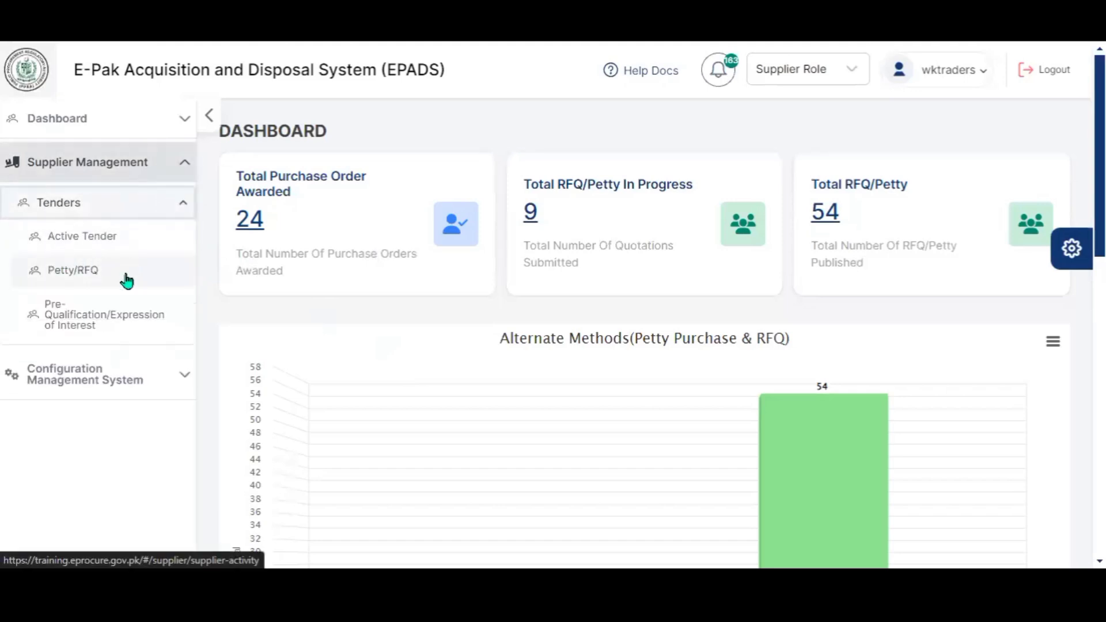
pyautogui.click(127, 281)
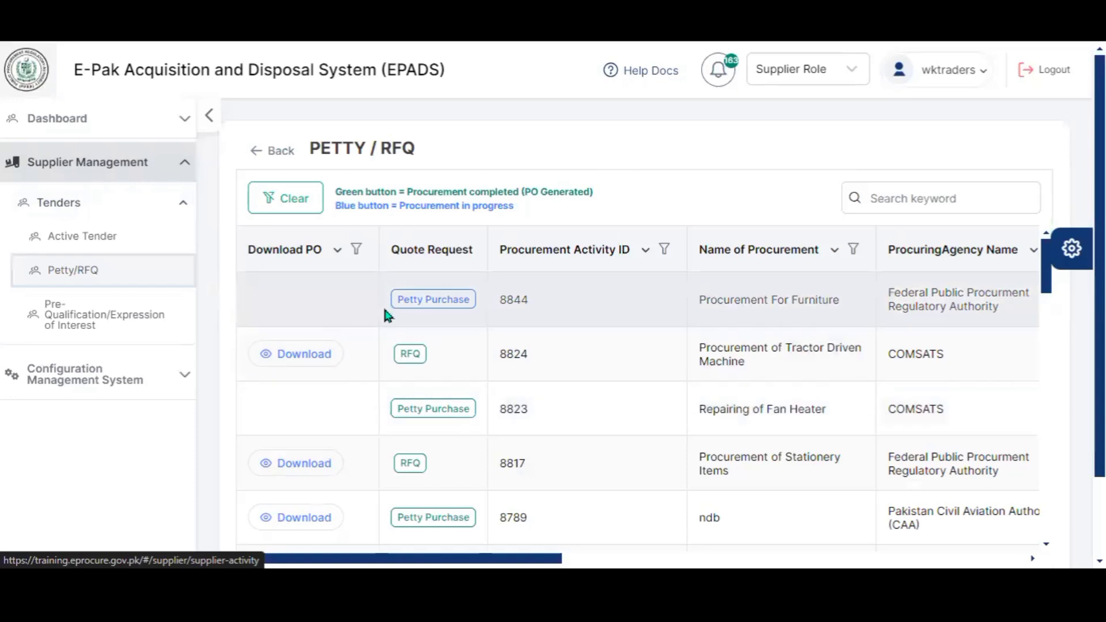
pyautogui.click(450, 303)
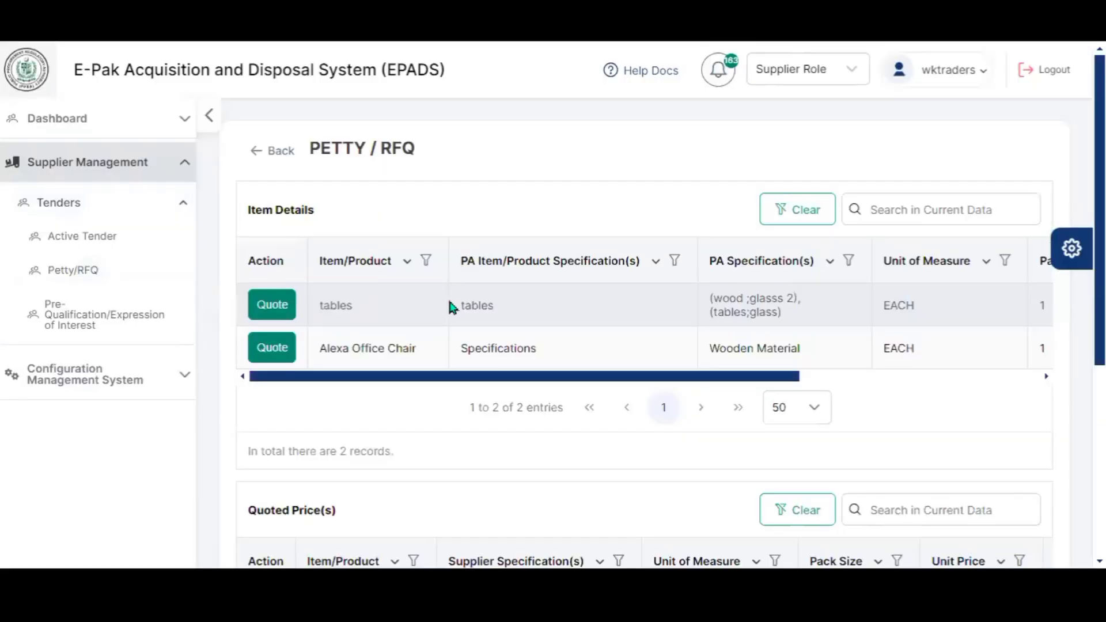
# Start a quote for the tables item and set its unit price to 3000.
pyautogui.scroll(-1, 698, 264)
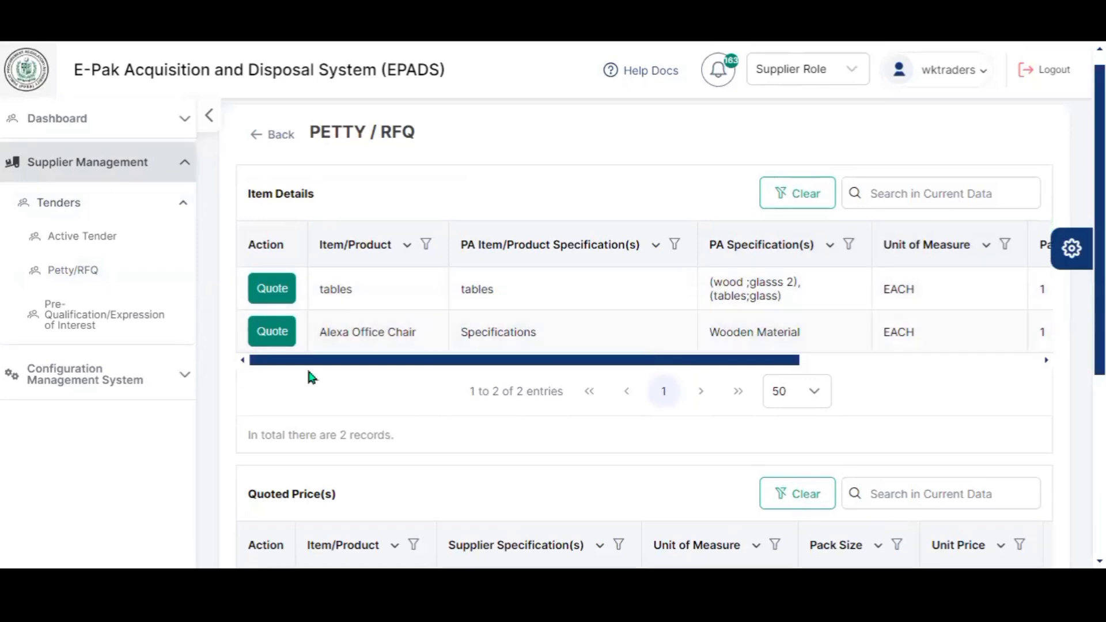
pyautogui.click(276, 295)
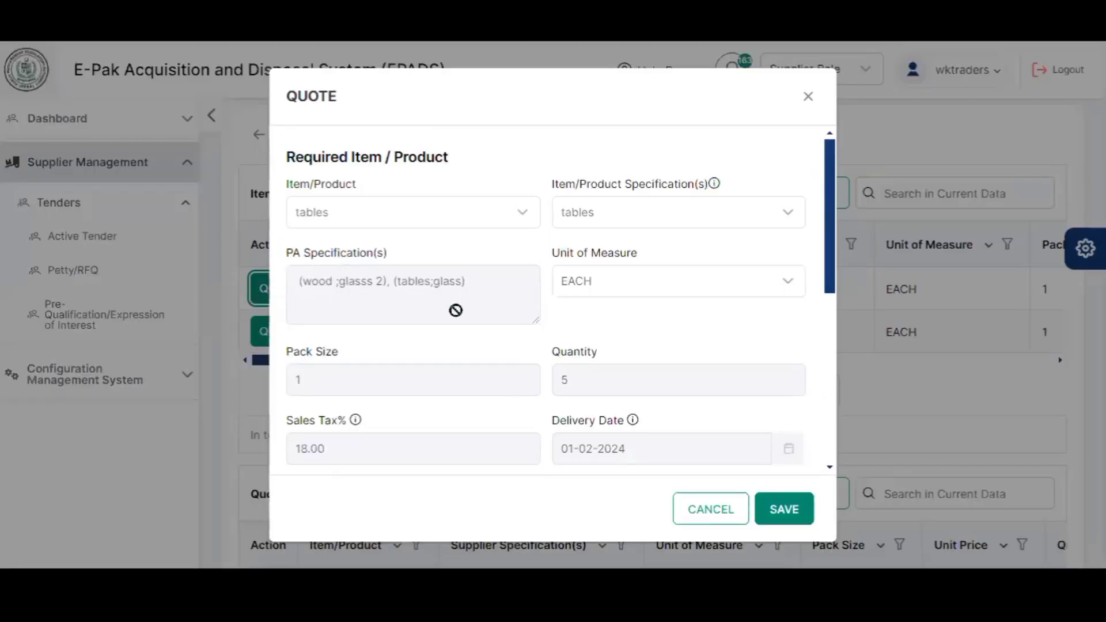
pyautogui.scroll(-6, 455, 310)
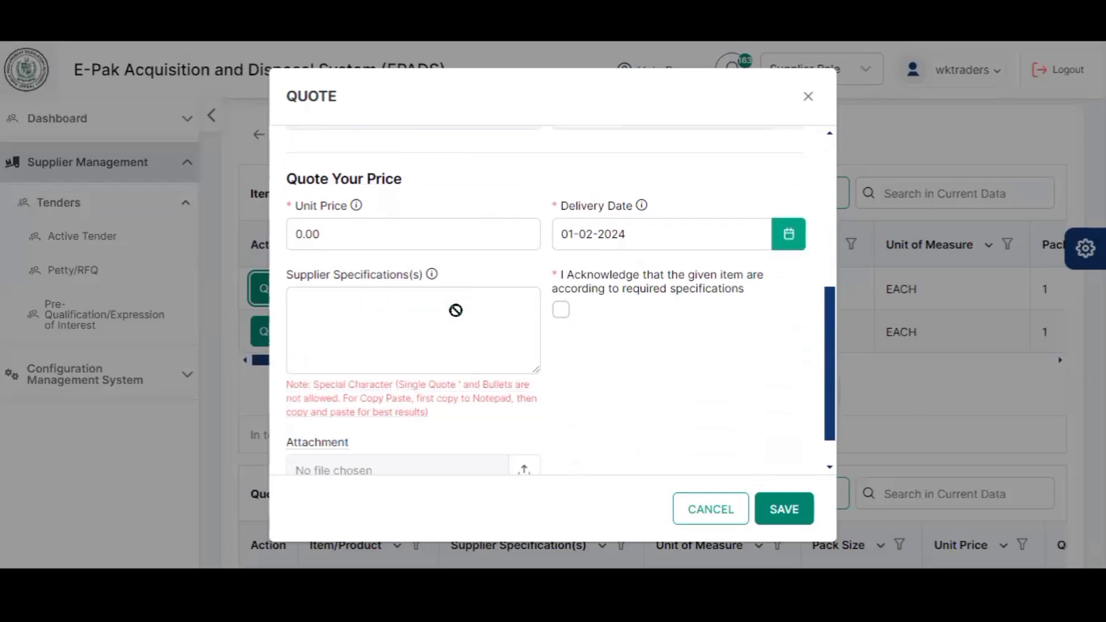
pyautogui.scroll(-1, 456, 310)
pyautogui.click(390, 210)
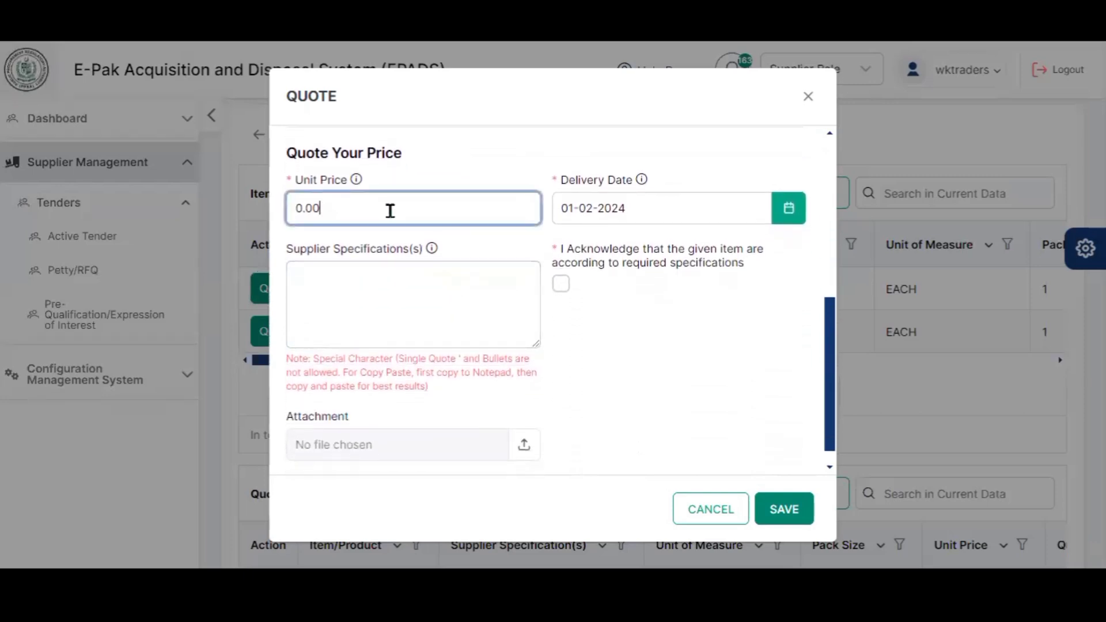
pyautogui.hotkey('ctrl', 'a')
pyautogui.press('BackSpace')
pyautogui.write('3000')
# Acknowledge that the tables meet the required specifications and save the quote.
pyautogui.click(783, 221)
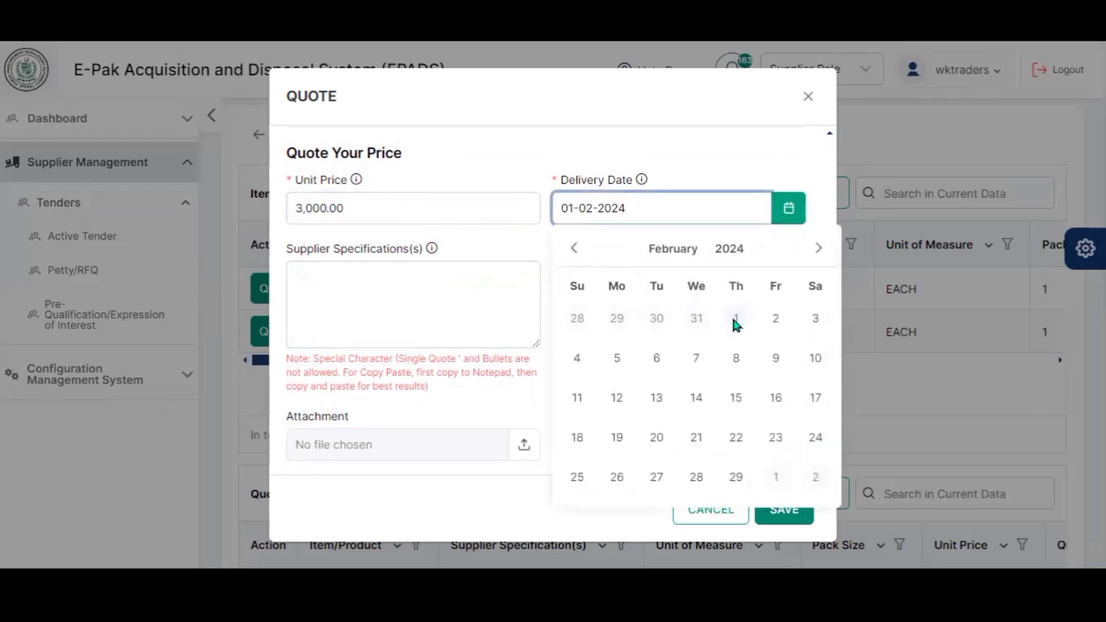
pyautogui.click(773, 188)
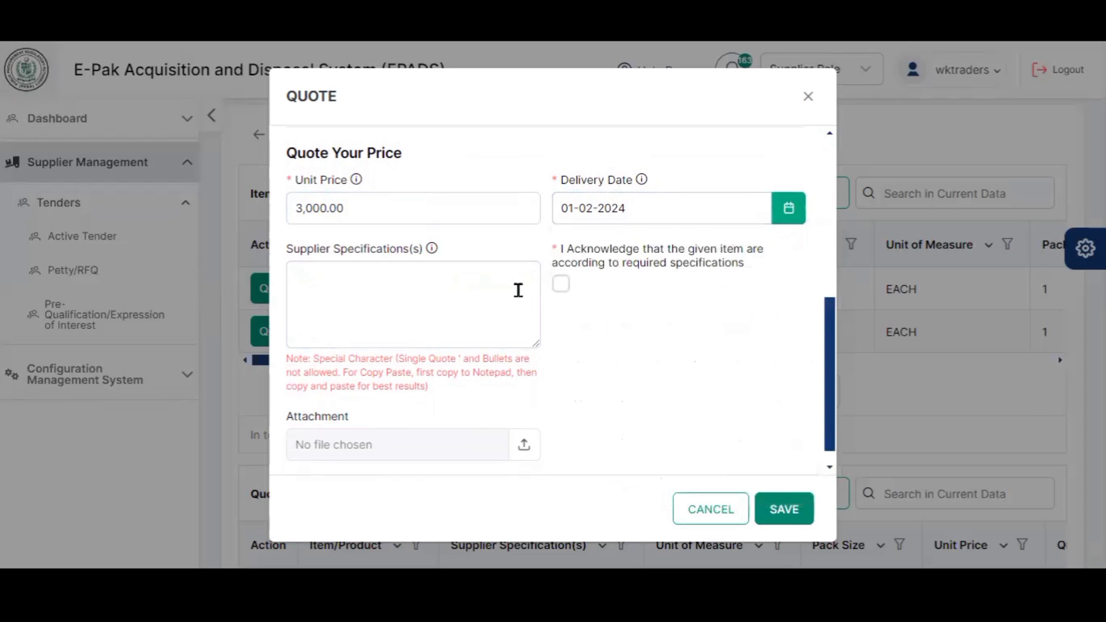
pyautogui.click(462, 312)
pyautogui.click(567, 295)
pyautogui.click(770, 504)
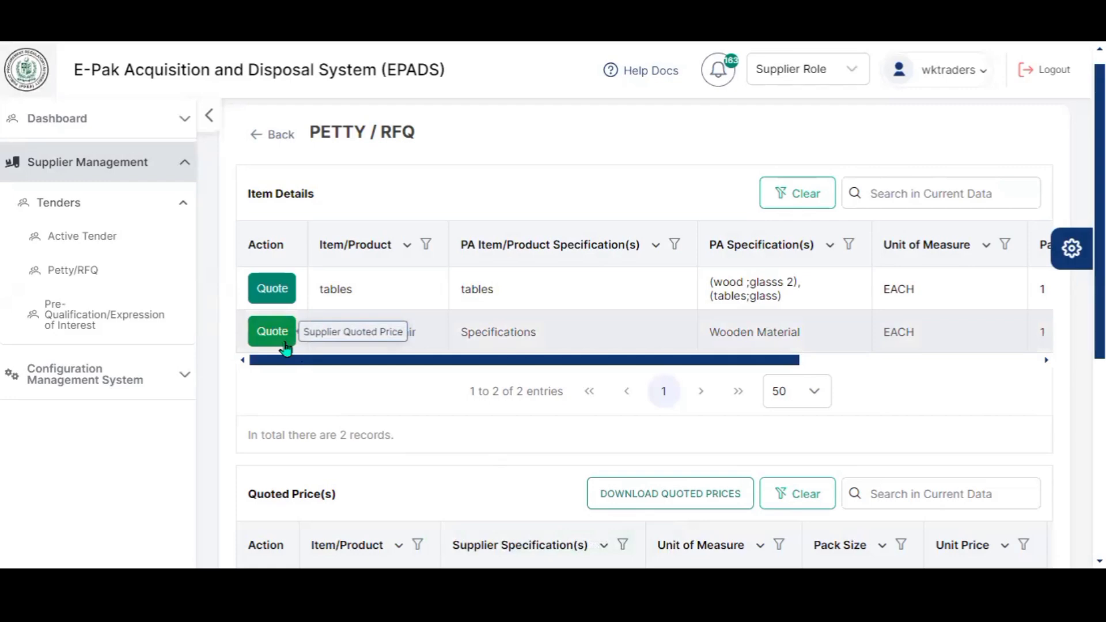
# Start a quote for the Alexa Office Chair with a unit price of 3000 and delivery date 02-02-2024.
pyautogui.click(285, 345)
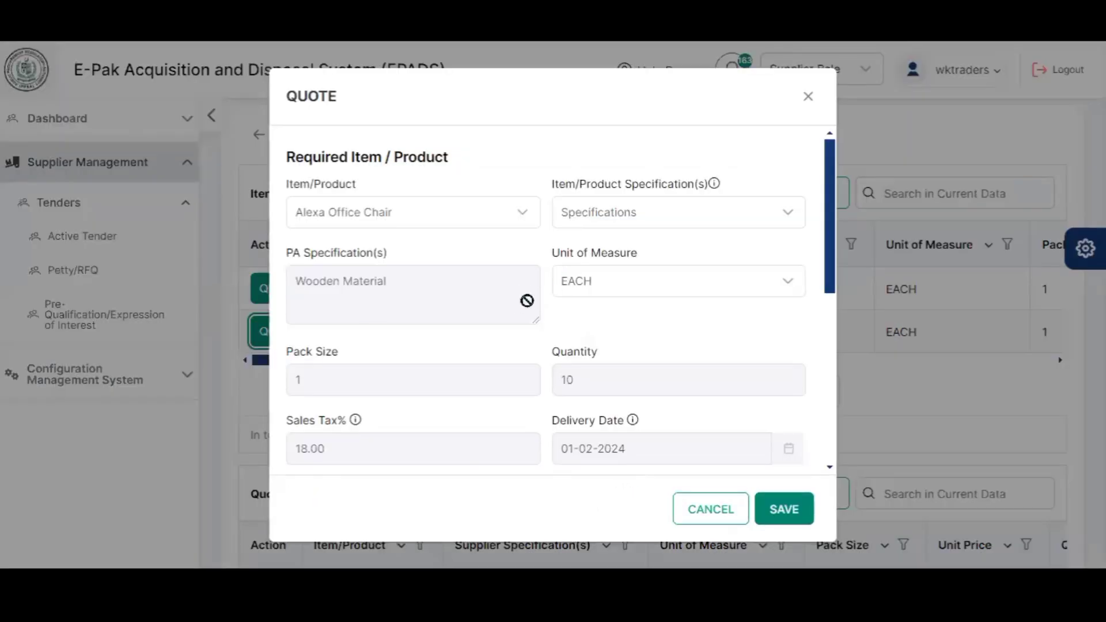
pyautogui.click(834, 336)
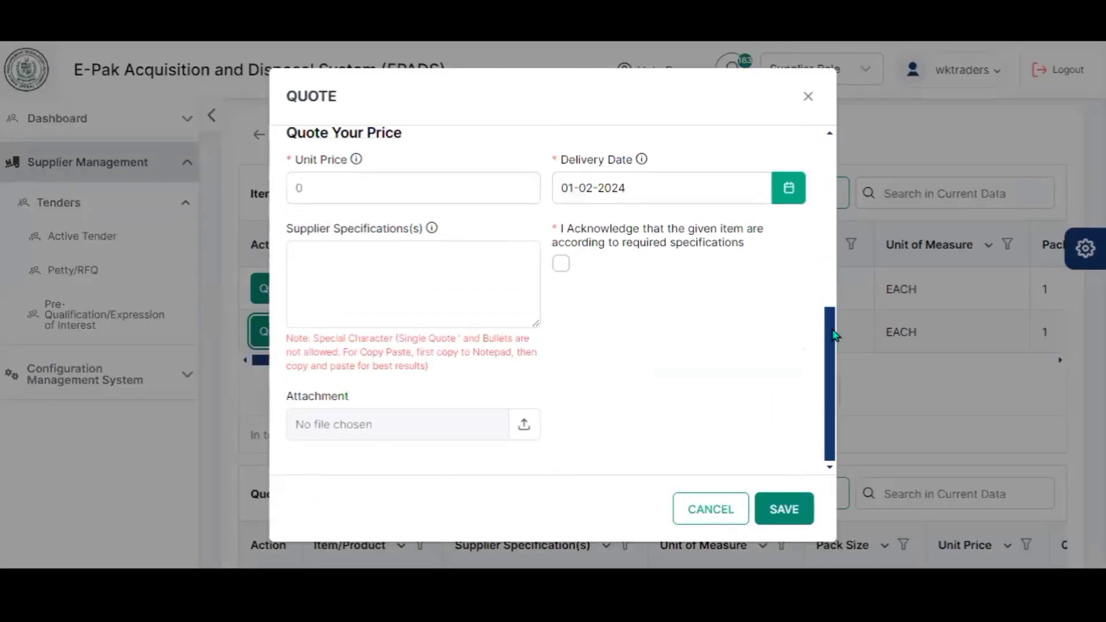
pyautogui.click(466, 186)
pyautogui.write('3000')
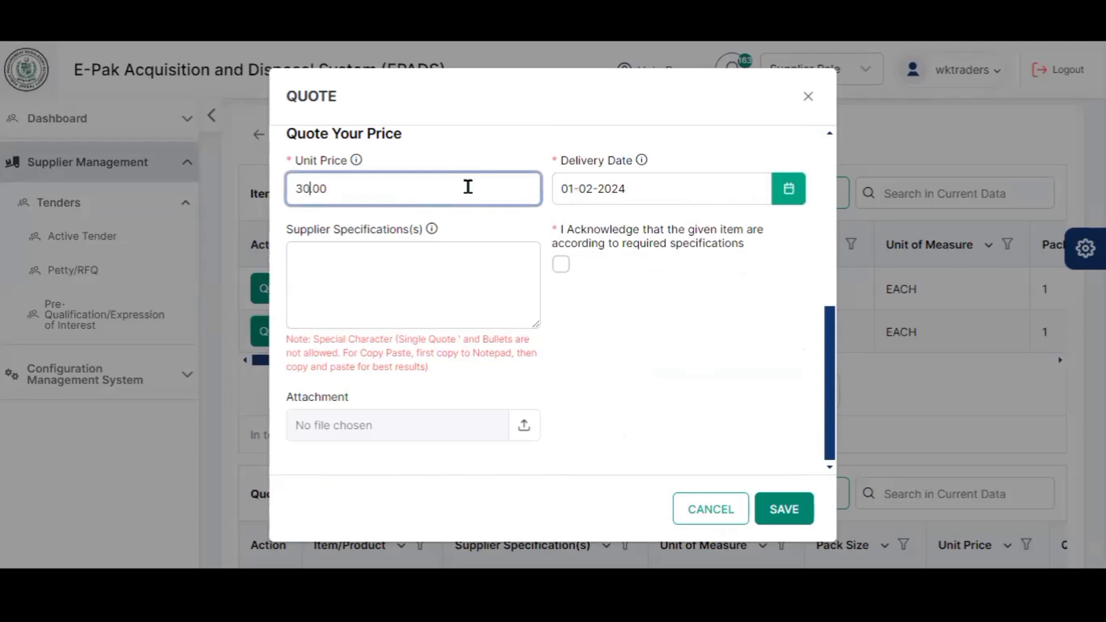
pyautogui.click(786, 194)
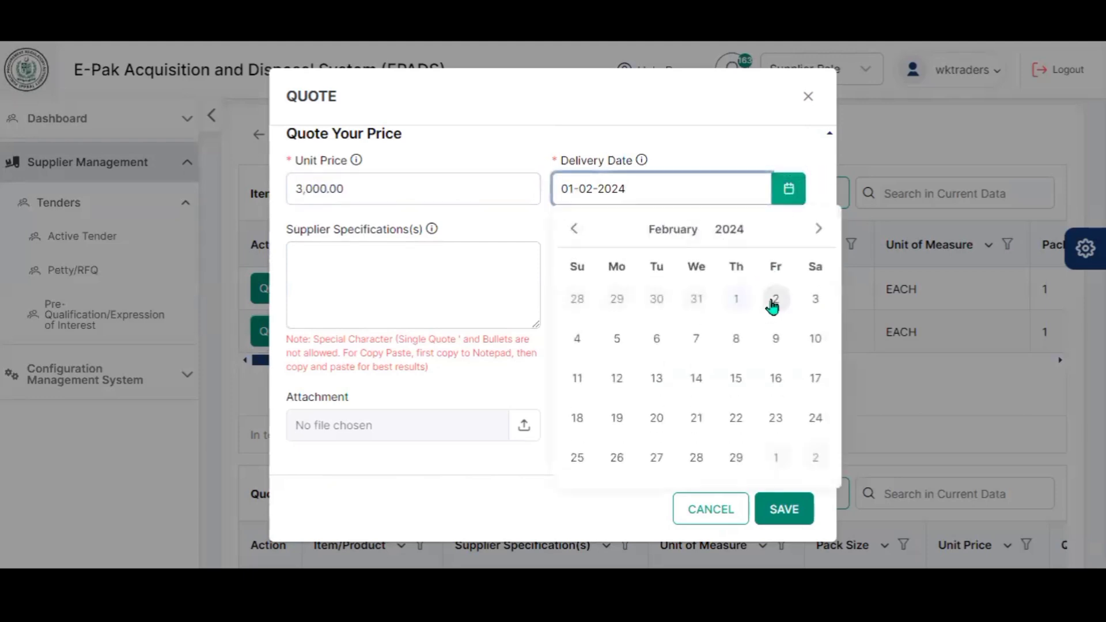
pyautogui.click(774, 301)
# Acknowledge that the Alexa Office Chair meets the required specifications and save its quote.
pyautogui.click(486, 271)
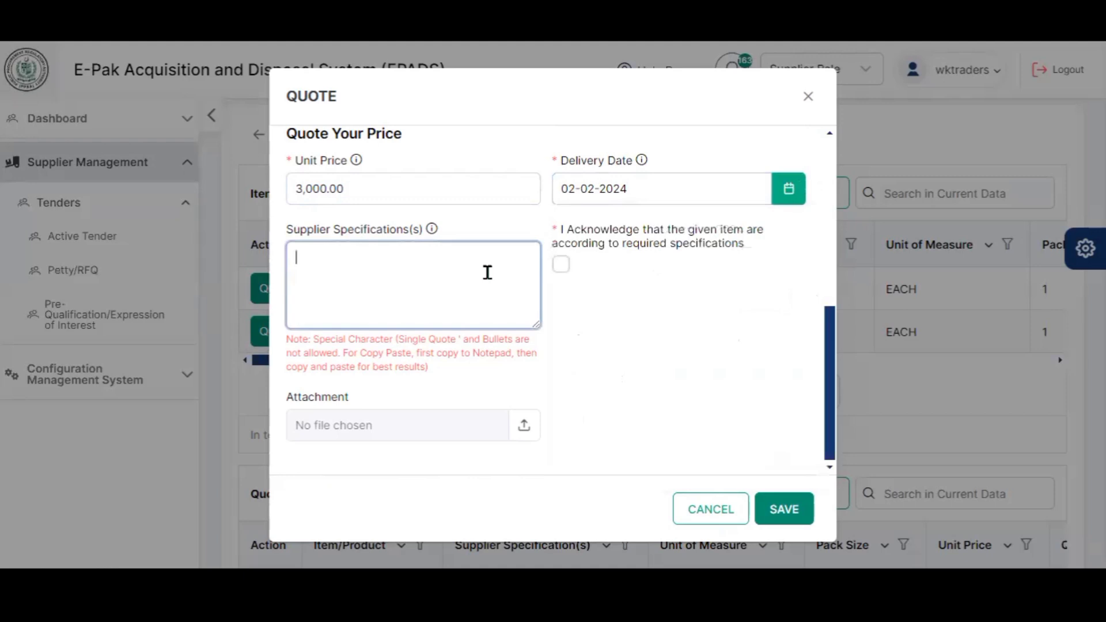
pyautogui.click(604, 293)
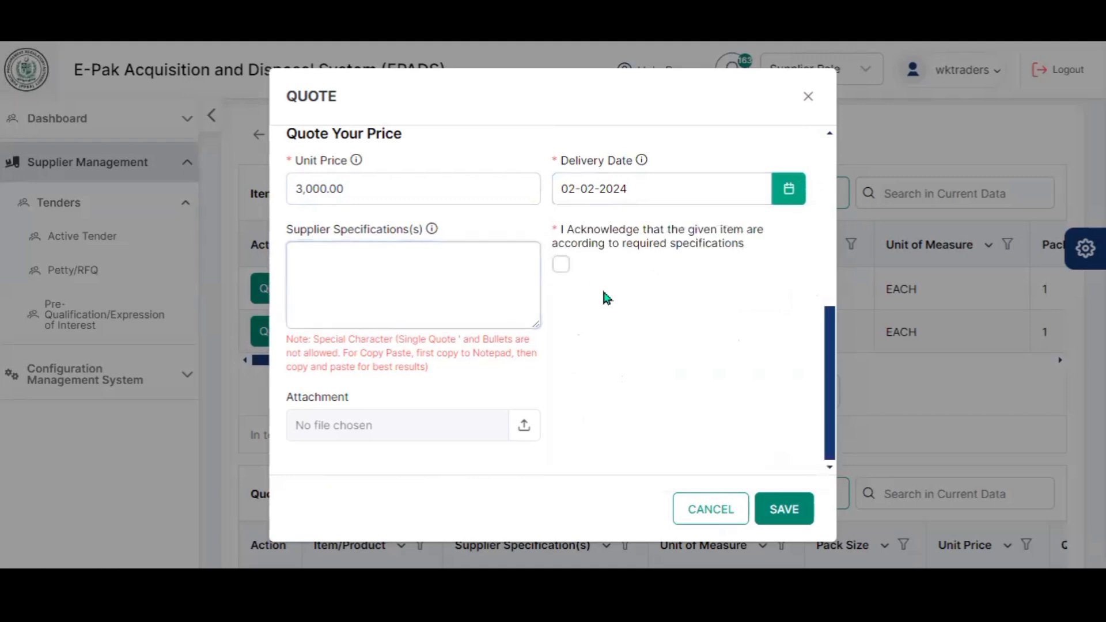
pyautogui.click(561, 266)
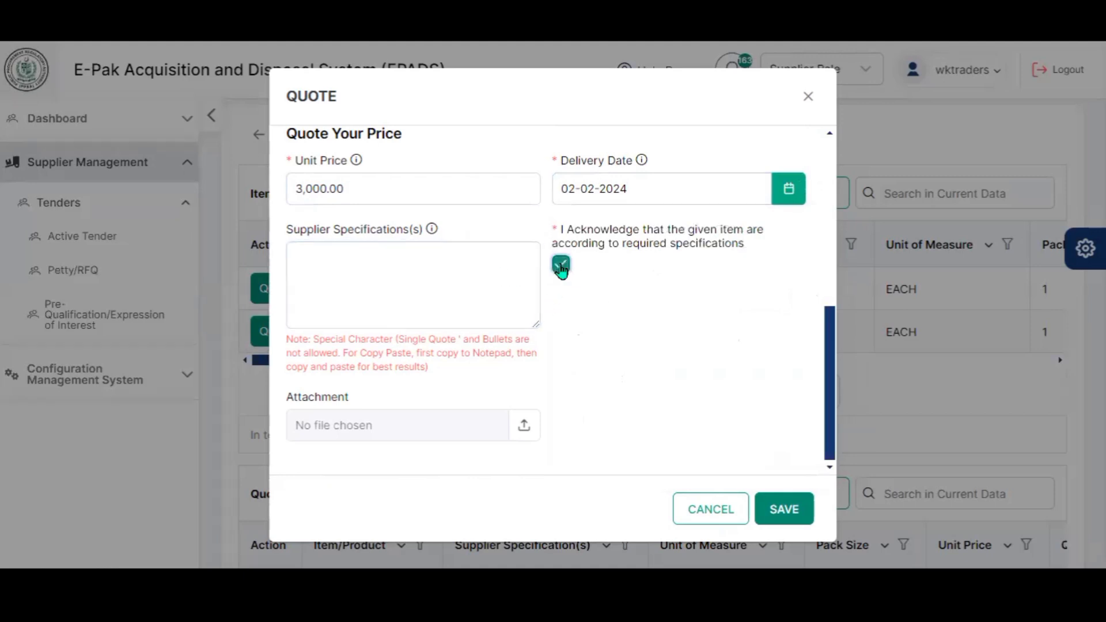
pyautogui.click(781, 515)
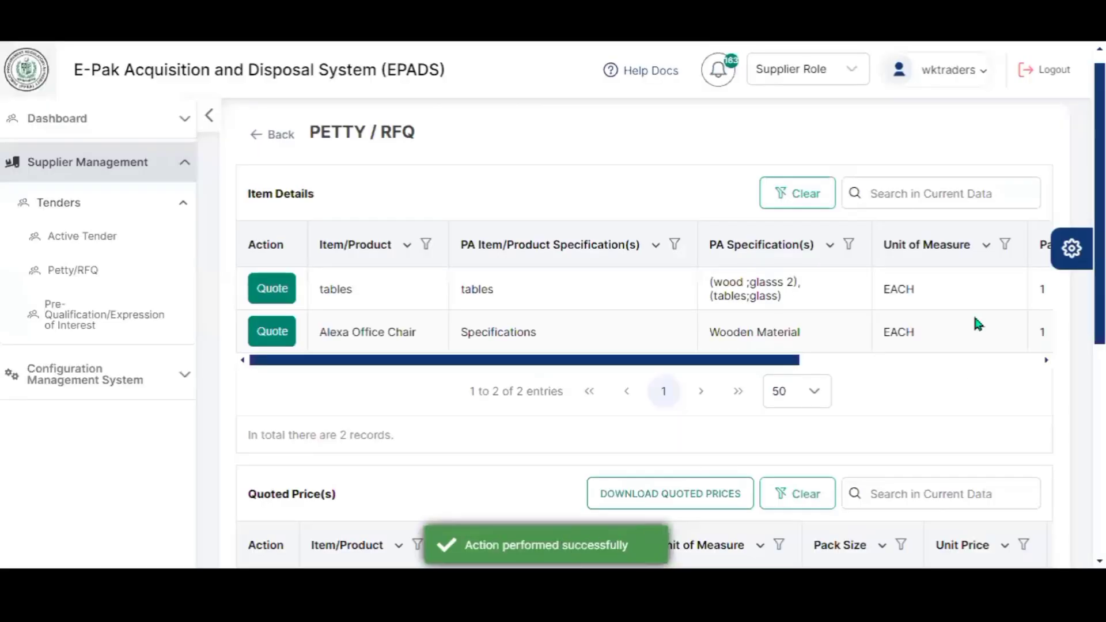
# Review the quoted prices for both furniture items, submit the quotation and confirm the submission.
pyautogui.scroll(-3, 644, 334)
pyautogui.scroll(-2, 677, 368)
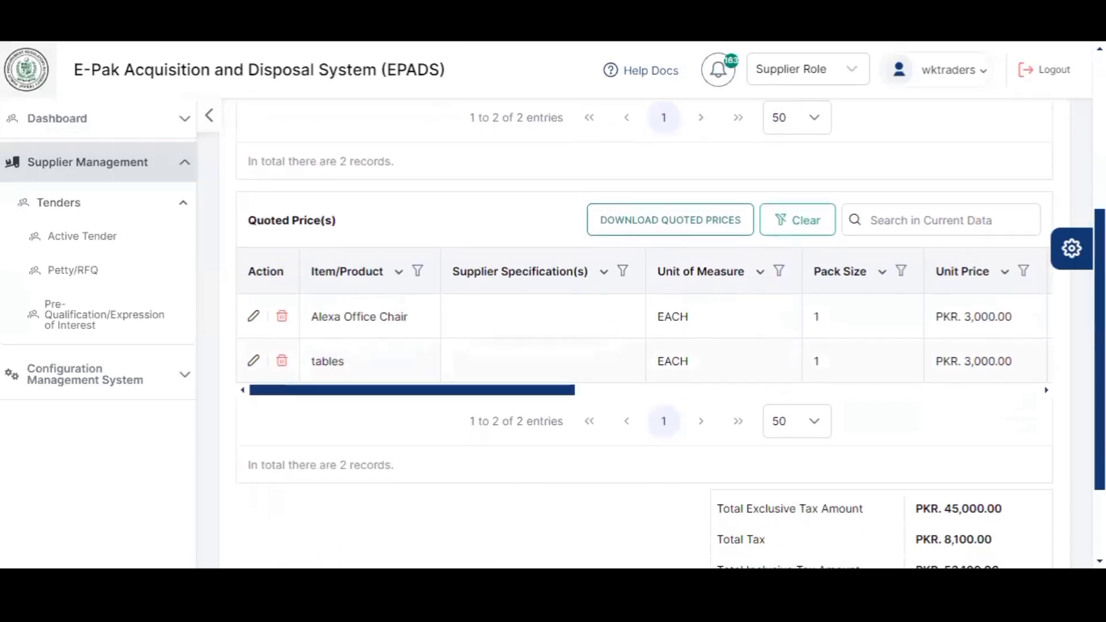
pyautogui.moveTo(580, 365); pyautogui.dragTo(767, 350)
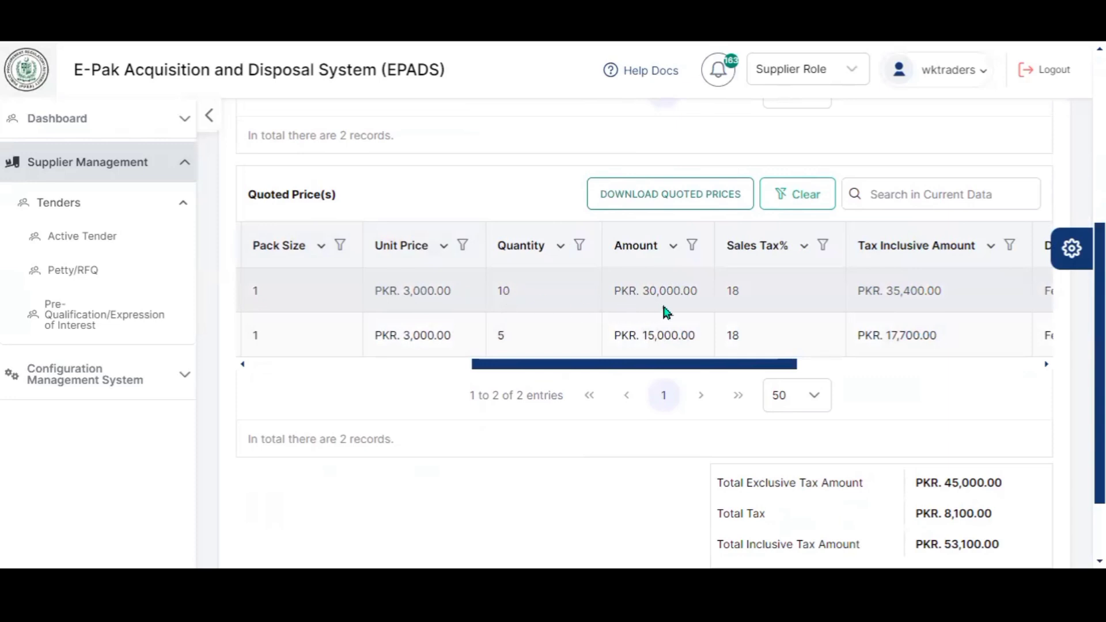
pyautogui.moveTo(671, 363); pyautogui.dragTo(337, 375)
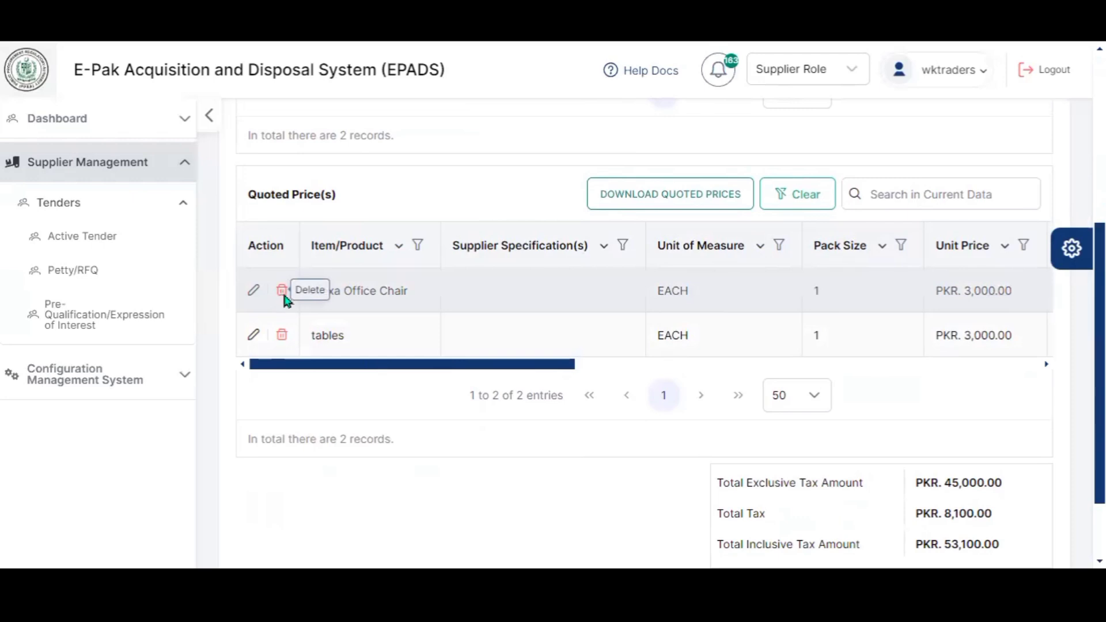
pyautogui.scroll(-2, 360, 341)
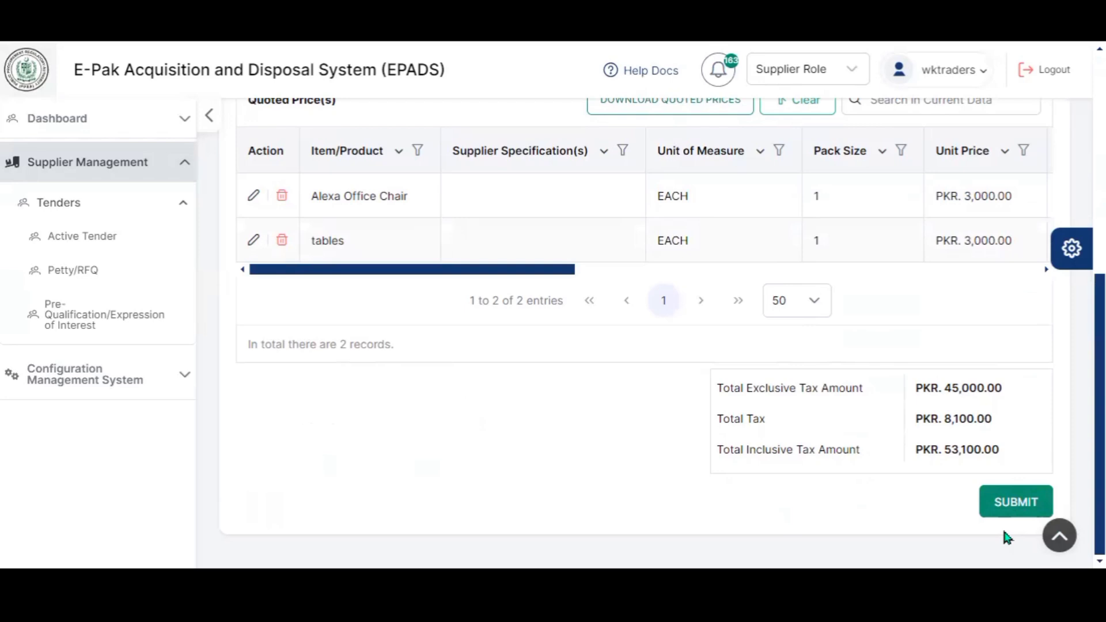
pyautogui.click(1001, 509)
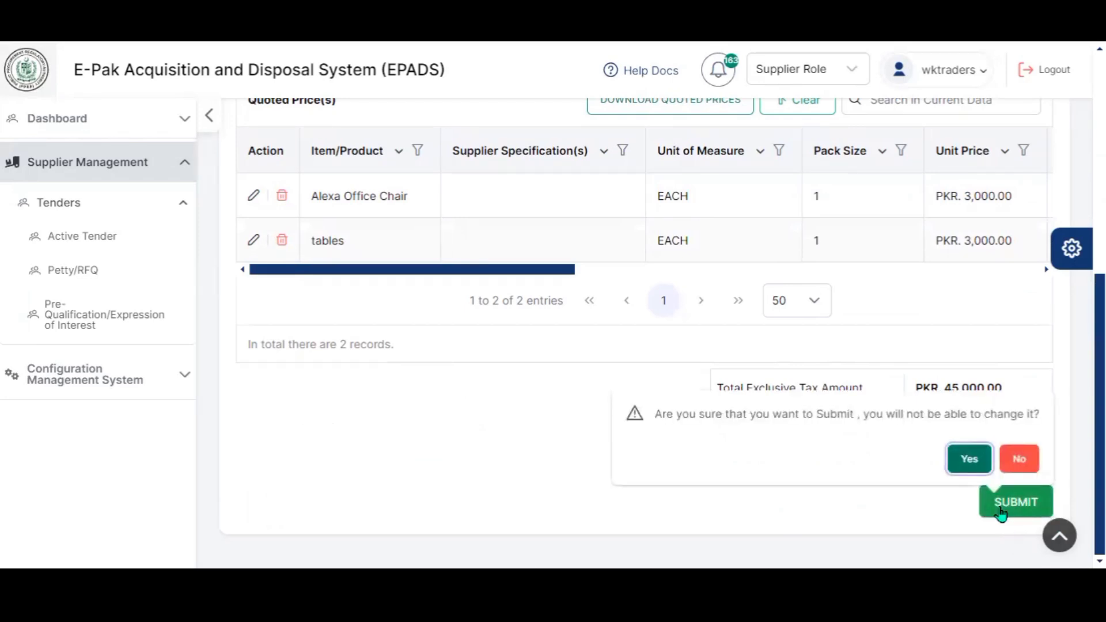
pyautogui.click(969, 460)
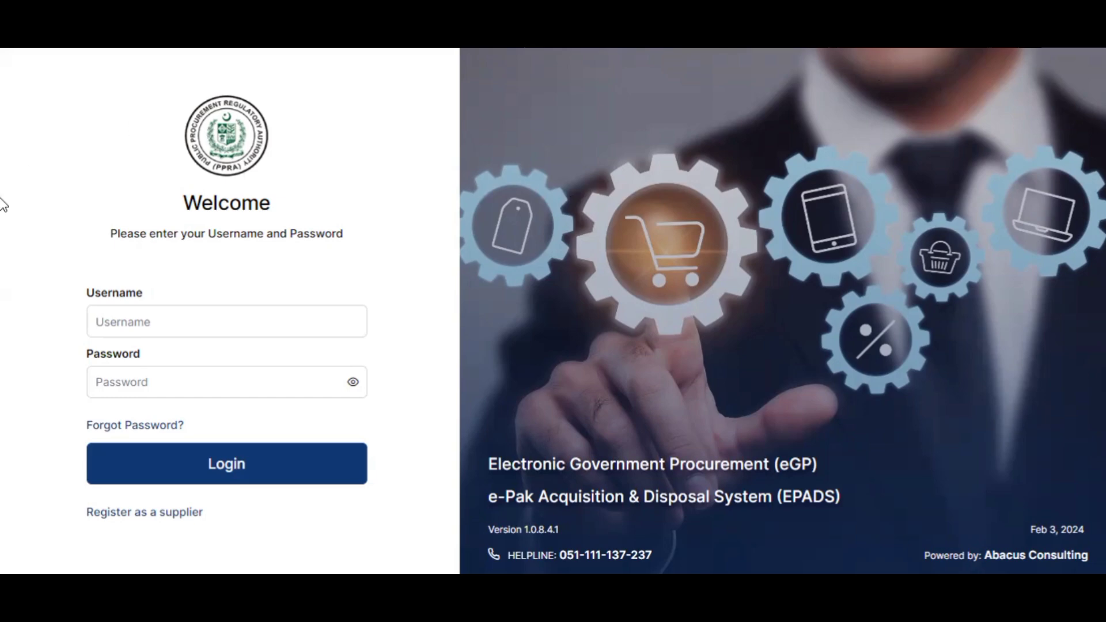
# Log in with the supplier's username and account password, choosing Federal Public Procurment Regulatory Authority as the office.
pyautogui.click(103, 308)
pyautogui.write('wktraders')
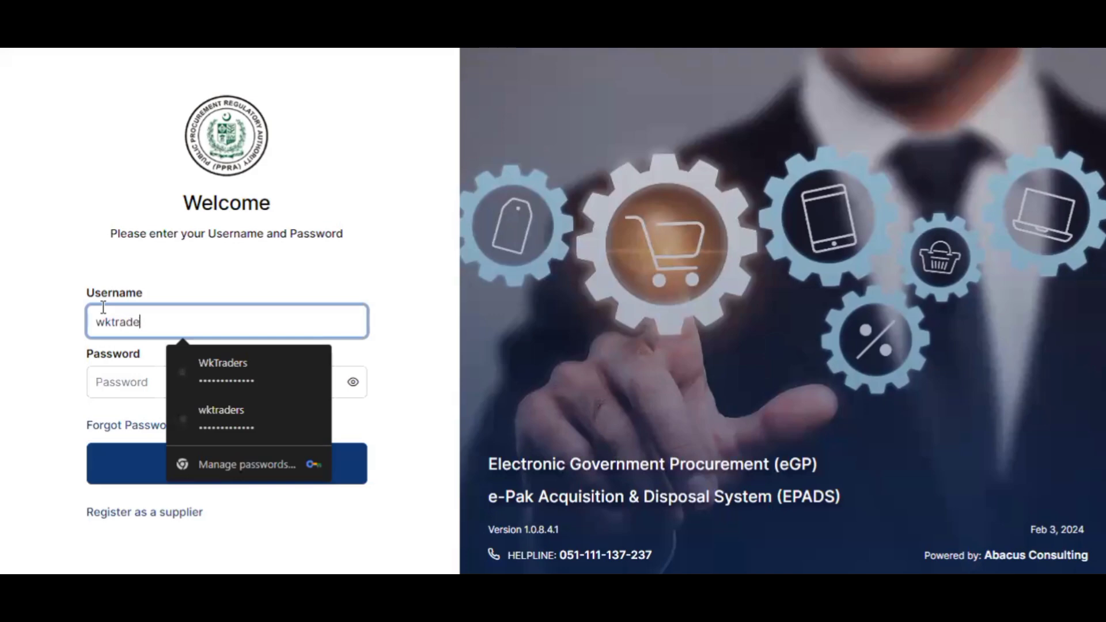
pyautogui.click(125, 372)
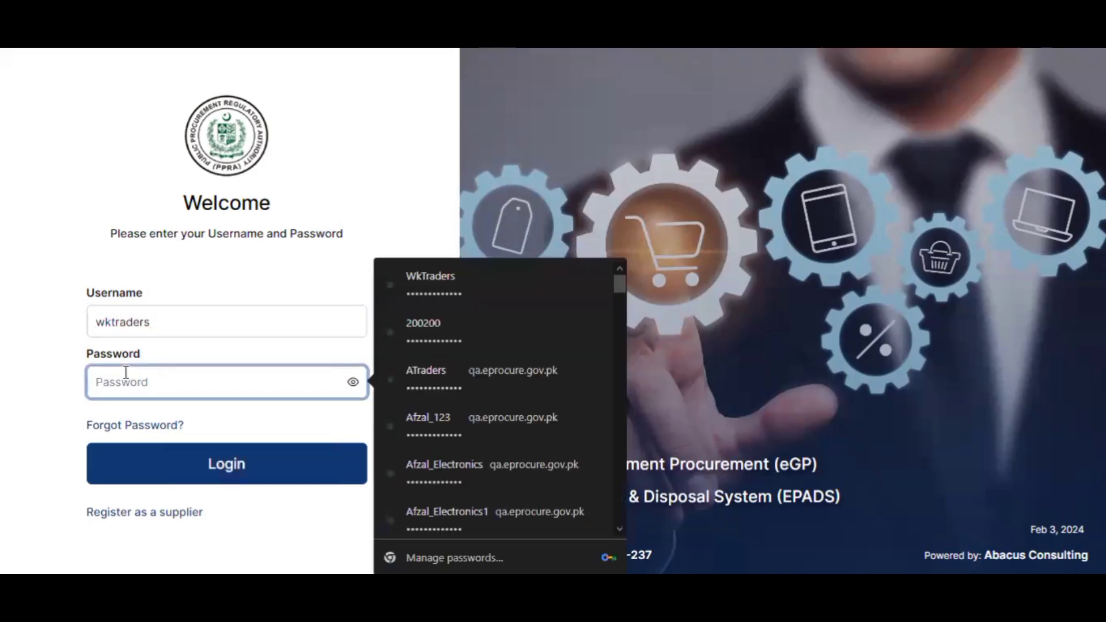
pyautogui.write('**********')
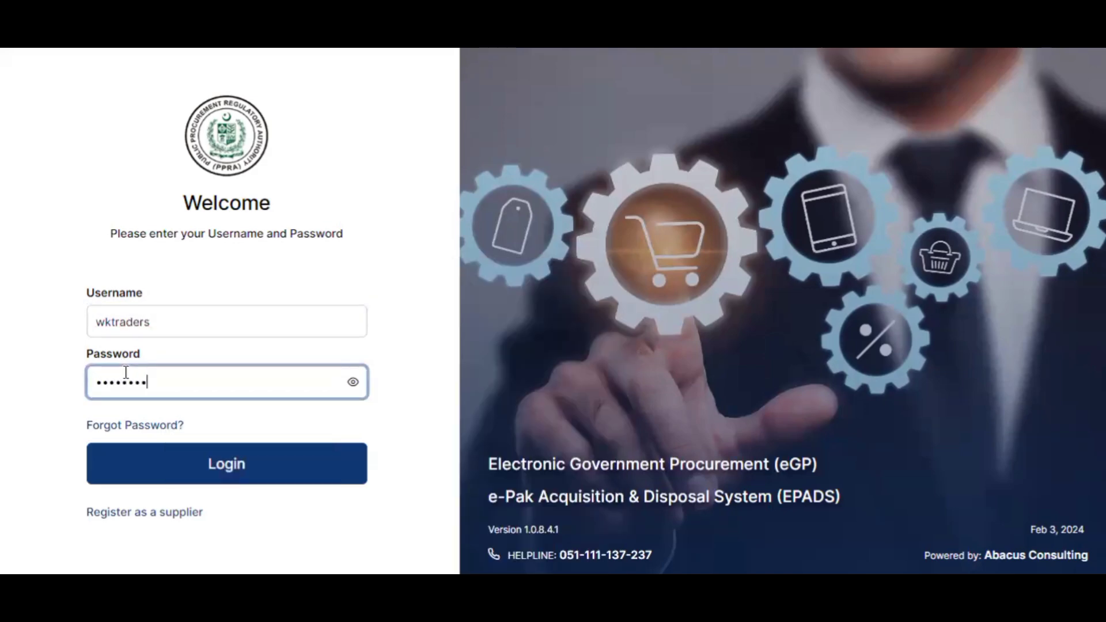
pyautogui.write('***')
pyautogui.click(135, 457)
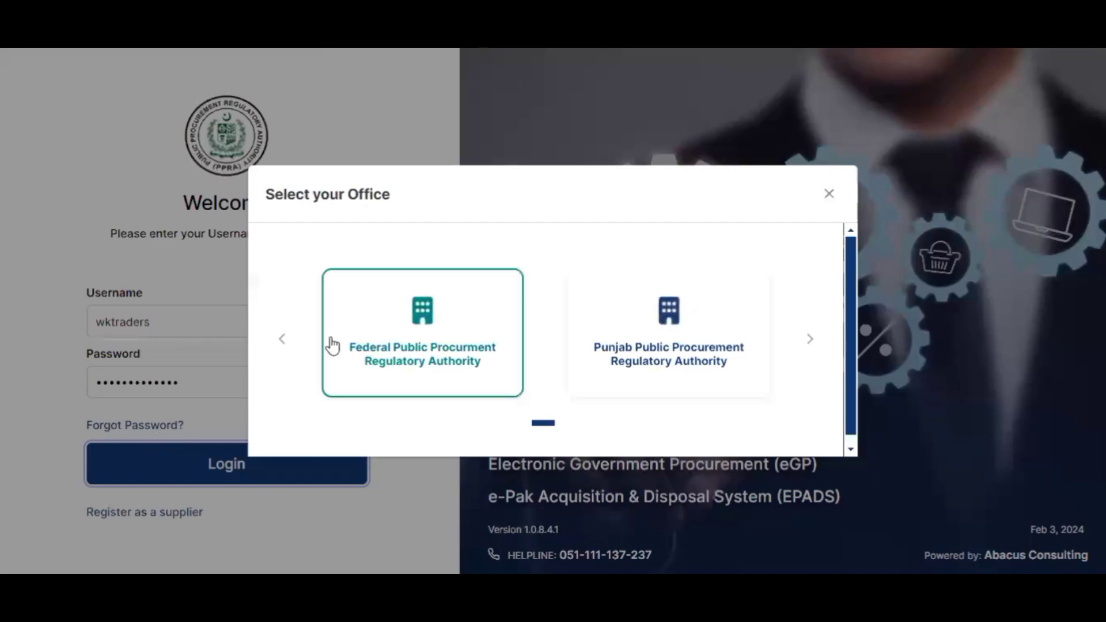
pyautogui.click(377, 340)
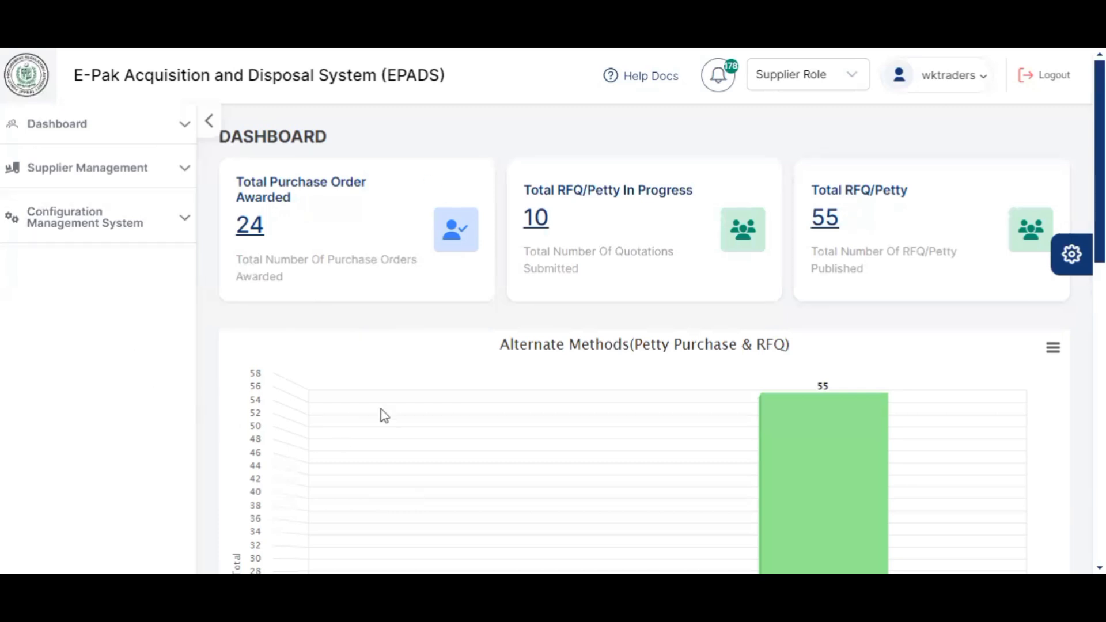
# Open the Petty/RFQ list among the supplier's tenders.
pyautogui.click(149, 173)
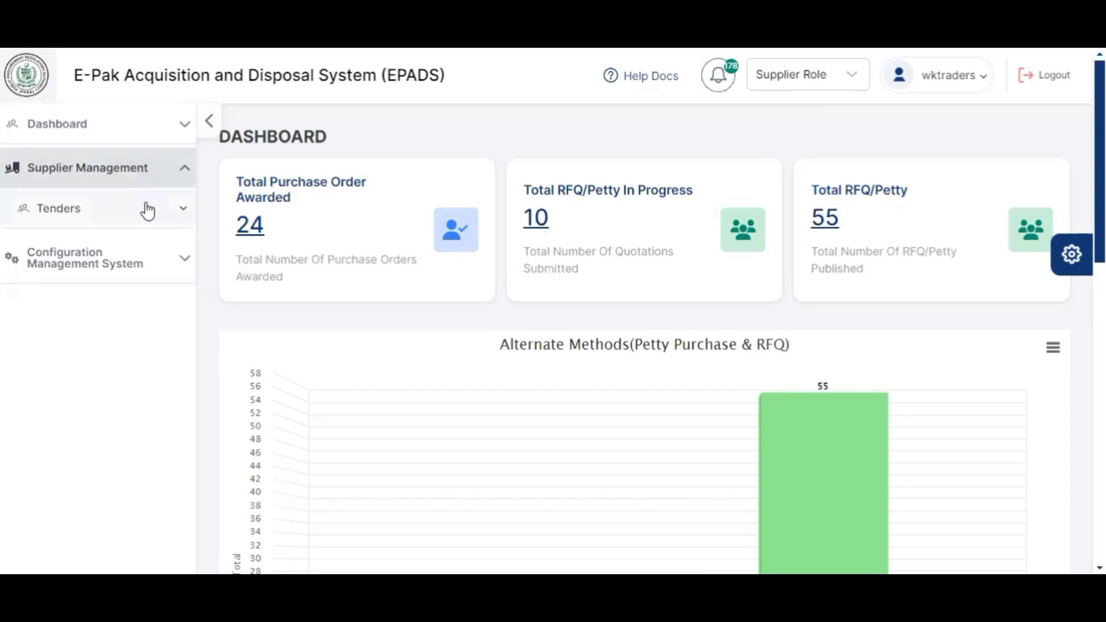
pyautogui.click(147, 211)
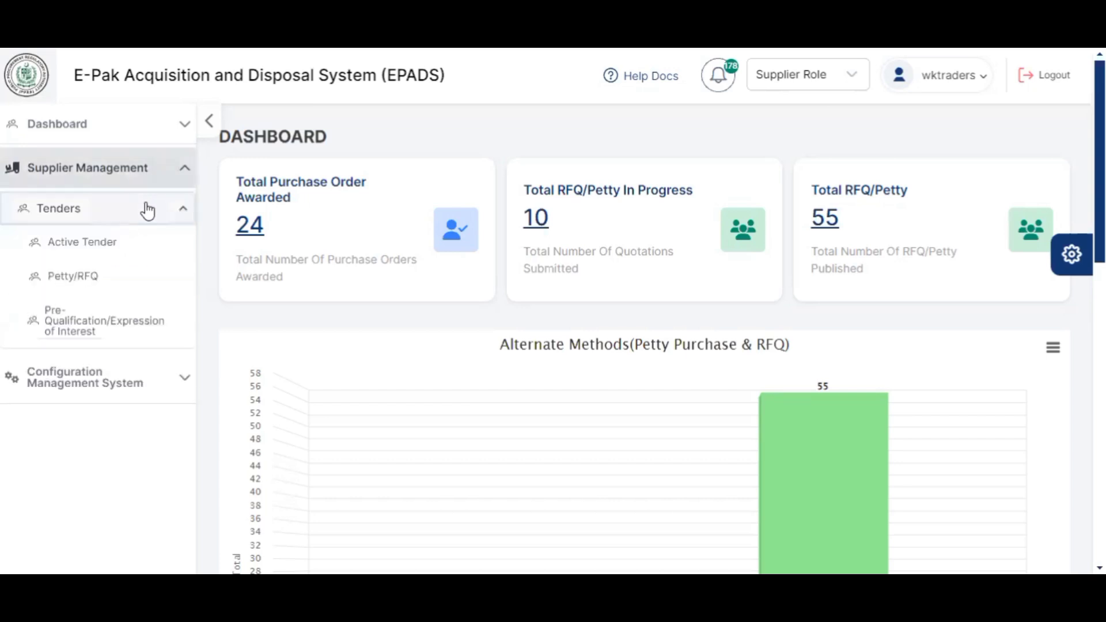
pyautogui.click(102, 288)
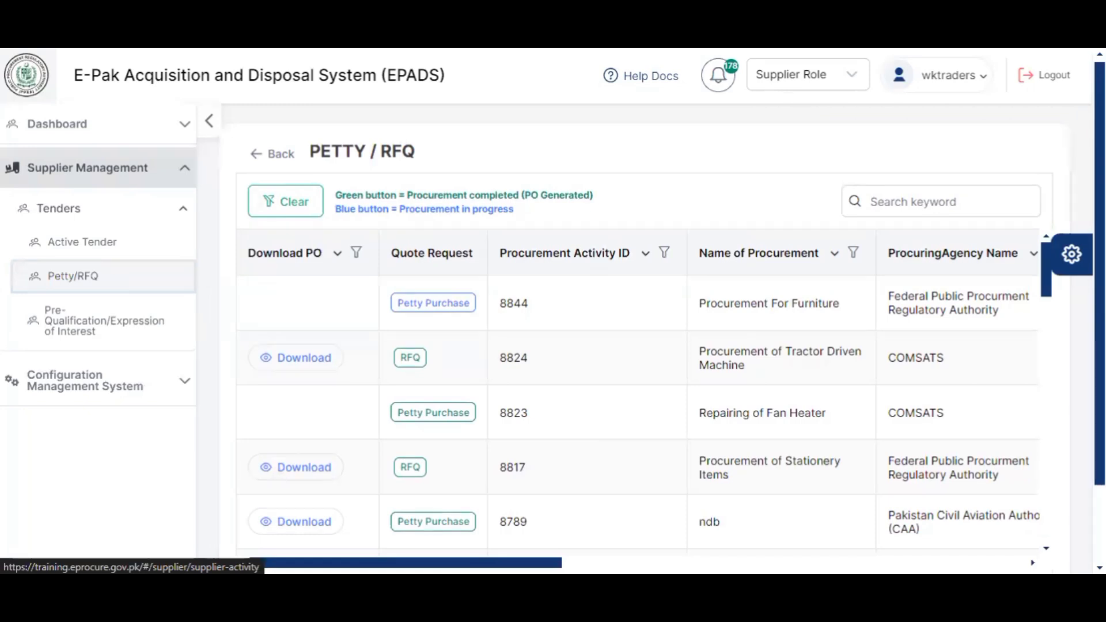
# Open the purchase order for the COMSATS "Procurement of Tractor Driven Machine" RFQ and download it.
pyautogui.scroll(-1, 235, 288)
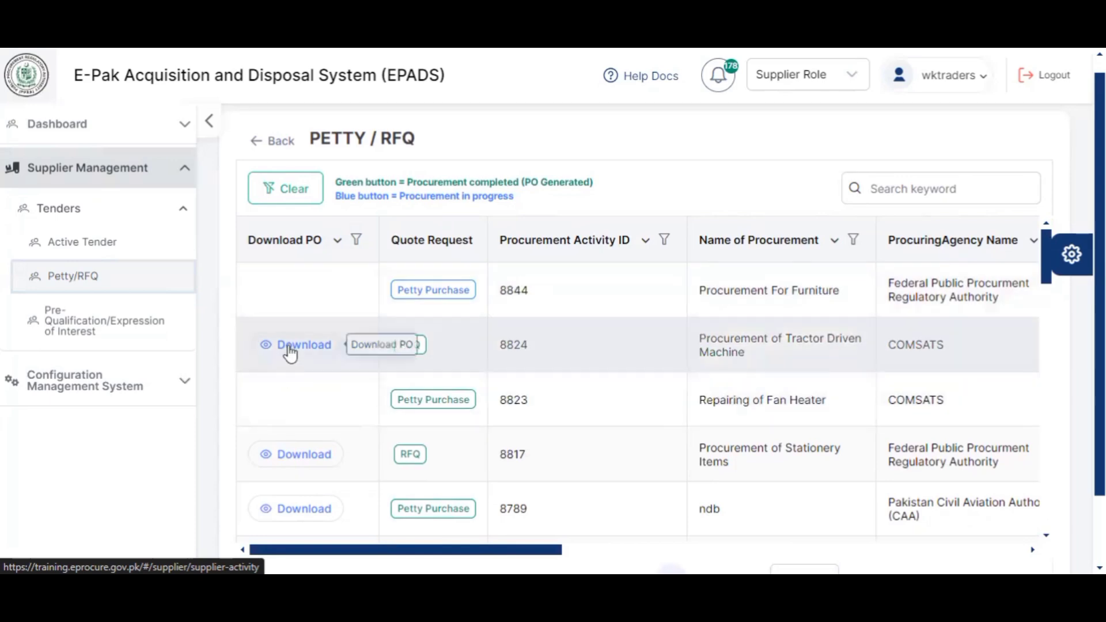
pyautogui.click(290, 345)
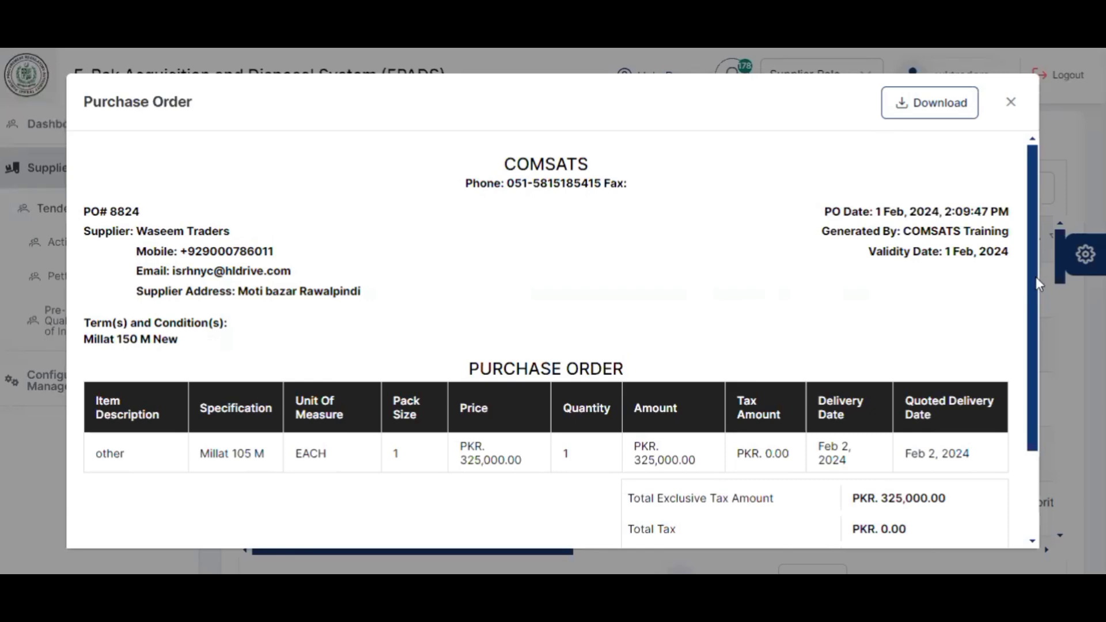
pyautogui.click(946, 109)
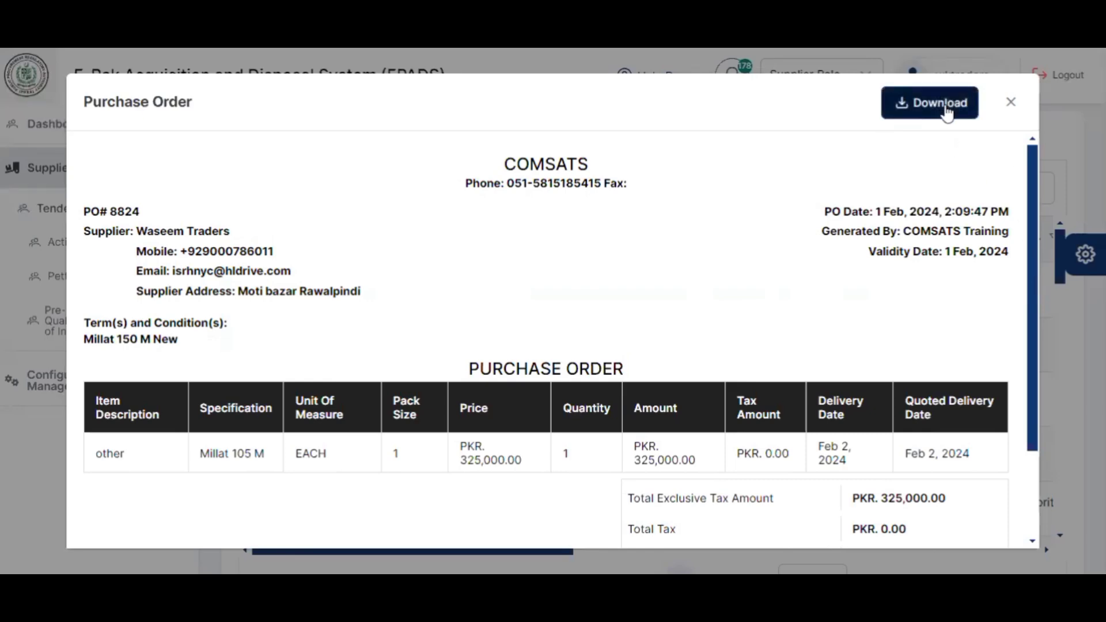